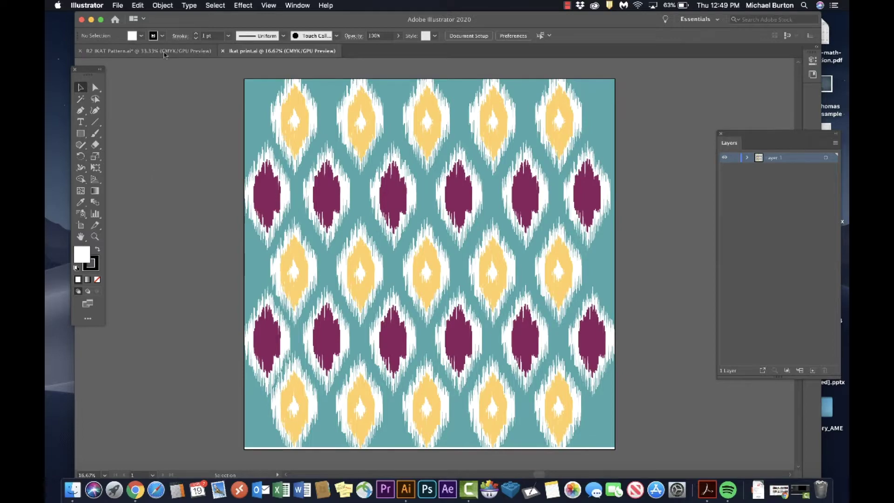
- Switch to the R2 IKAT Pattern document and look over its two pattern samples and the artboard with the source motifs
{"action": "left_click", "coordinate": [164, 51]}
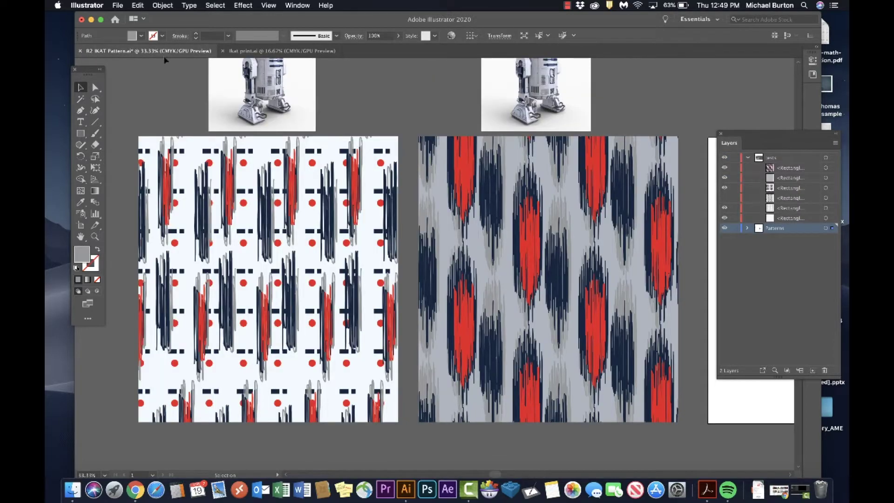
{"action": "left_click_drag", "start_coordinate": [262, 331], "coordinate": [419, 321]}
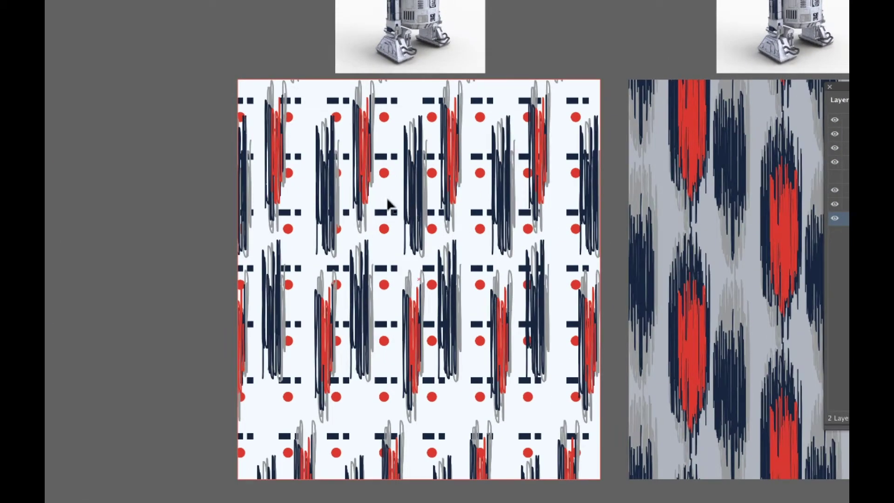
{"action": "left_click_drag", "start_coordinate": [543, 291], "coordinate": [128, 300]}
{"action": "left_click", "coordinate": [372, 282]}
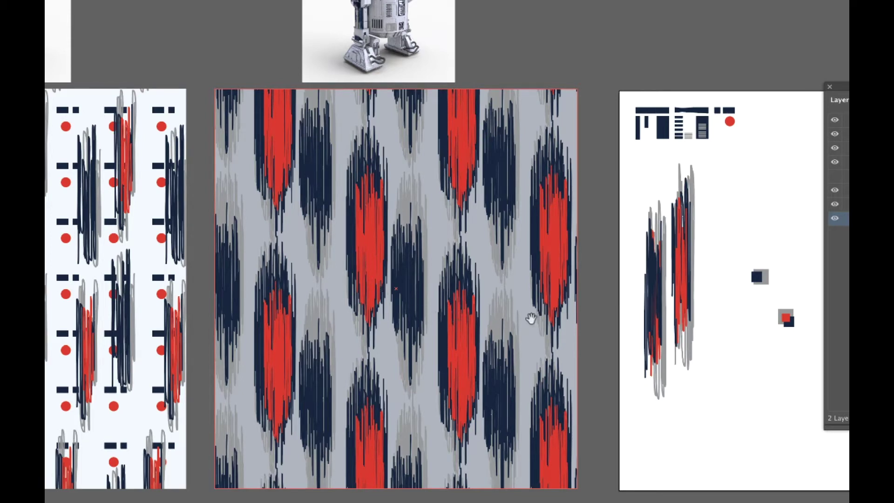
{"action": "left_click_drag", "start_coordinate": [531, 318], "coordinate": [111, 319]}
{"action": "left_click", "coordinate": [468, 252]}
- Apply the Scribble effect to the small diamond pair, with path overlap 132 pt and variation 93 pt
{"action": "left_click_drag", "start_coordinate": [553, 396], "coordinate": [425, 185]}
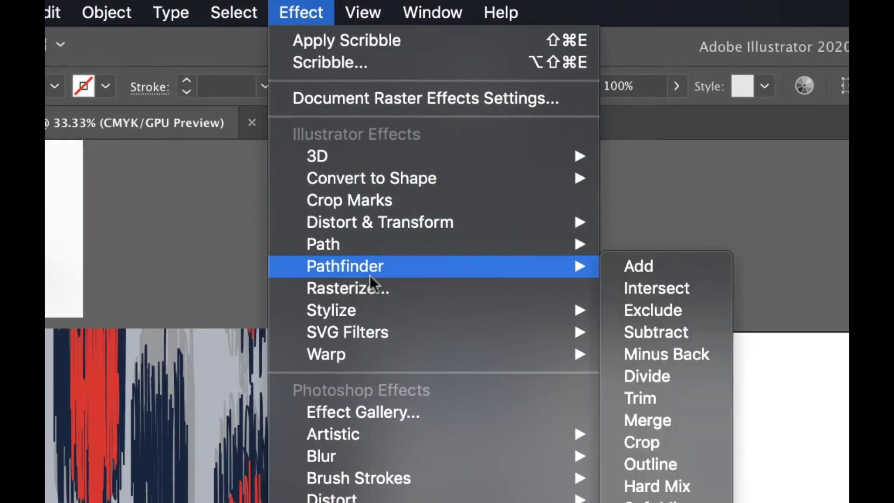
{"action": "mouse_move", "coordinate": [369, 309]}
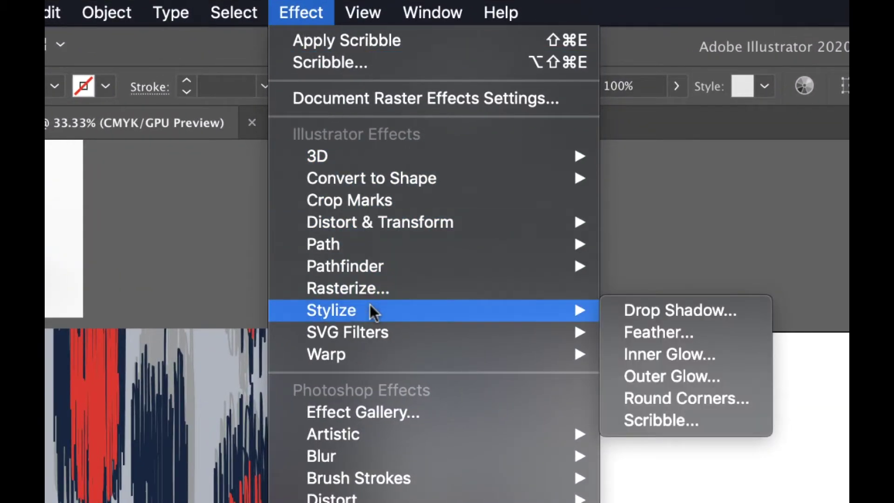
{"action": "left_click", "coordinate": [677, 421]}
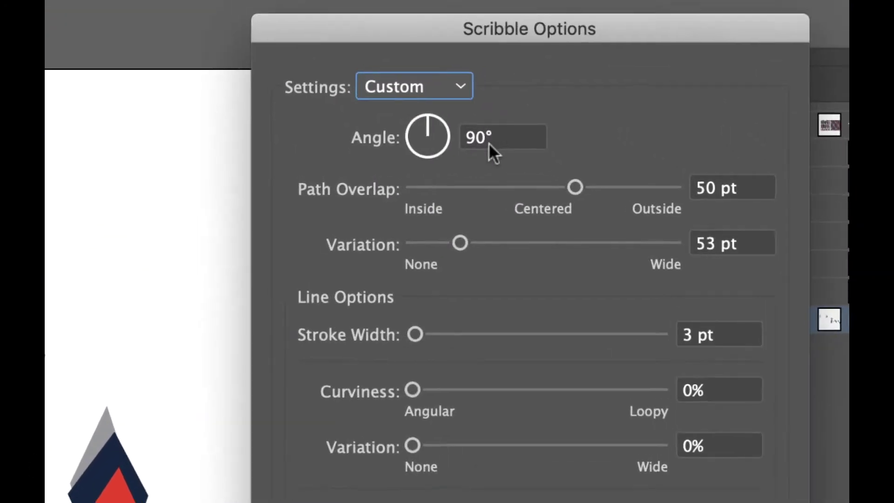
{"action": "left_click", "coordinate": [637, 163]}
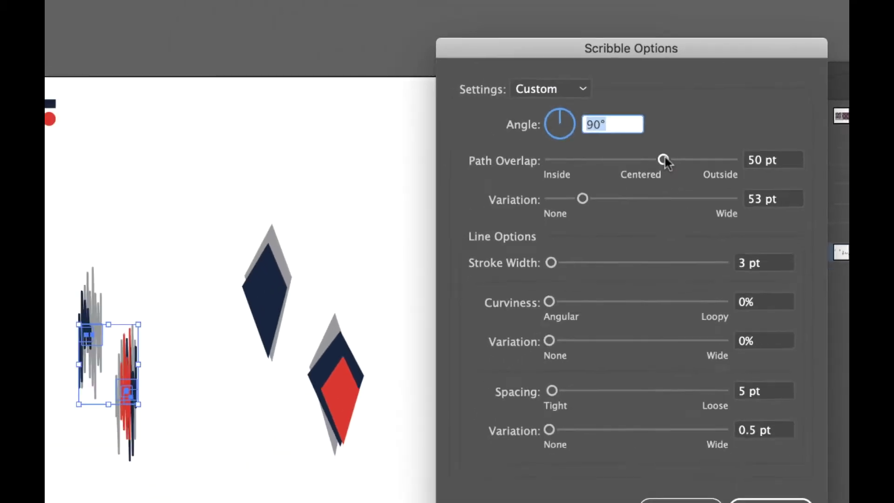
{"action": "left_click_drag", "start_coordinate": [567, 187], "coordinate": [585, 187]}
{"action": "left_click_drag", "start_coordinate": [721, 149], "coordinate": [730, 149]}
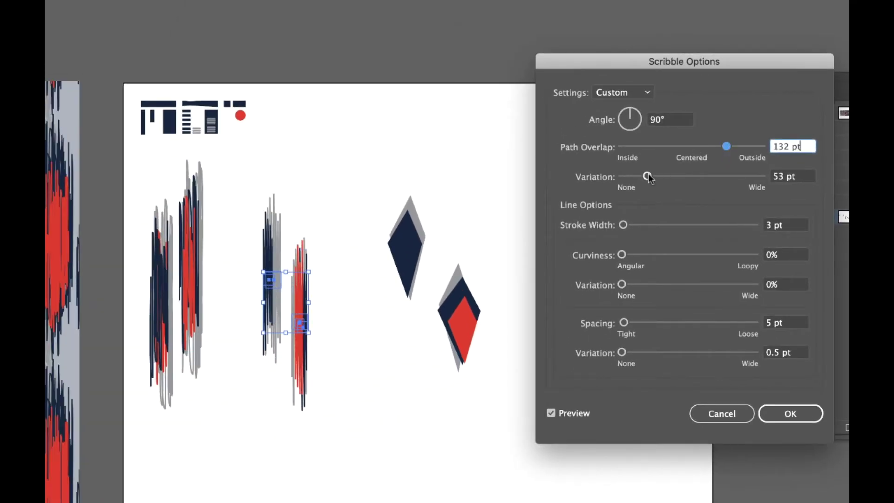
{"action": "left_click_drag", "start_coordinate": [648, 177], "coordinate": [667, 177]}
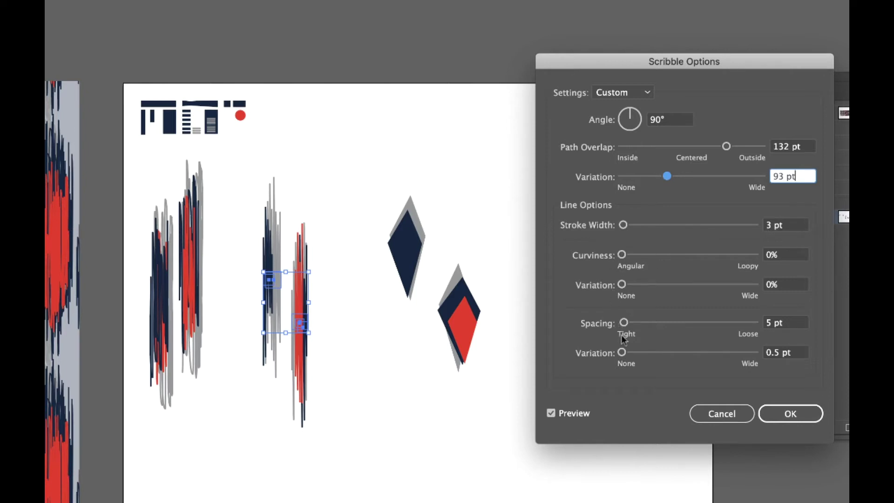
{"action": "left_click", "coordinate": [787, 414]}
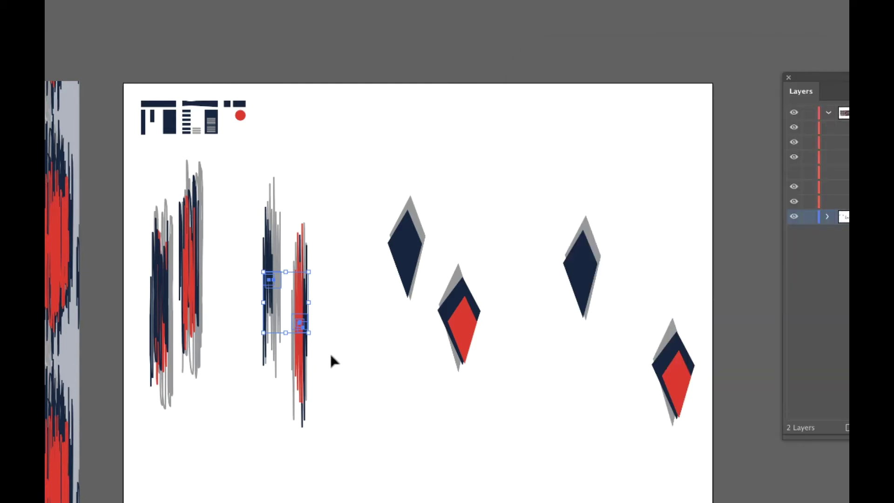
{"action": "left_click", "coordinate": [344, 366]}
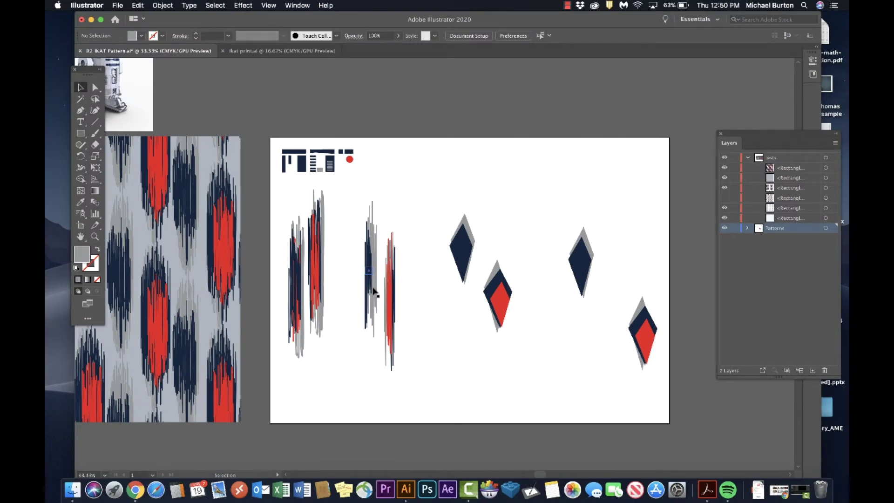
- Compare the Ikat print document with the grey, navy and red pattern in the R2 IKAT Pattern document
{"action": "left_click", "coordinate": [282, 50]}
{"action": "left_click", "coordinate": [205, 51]}
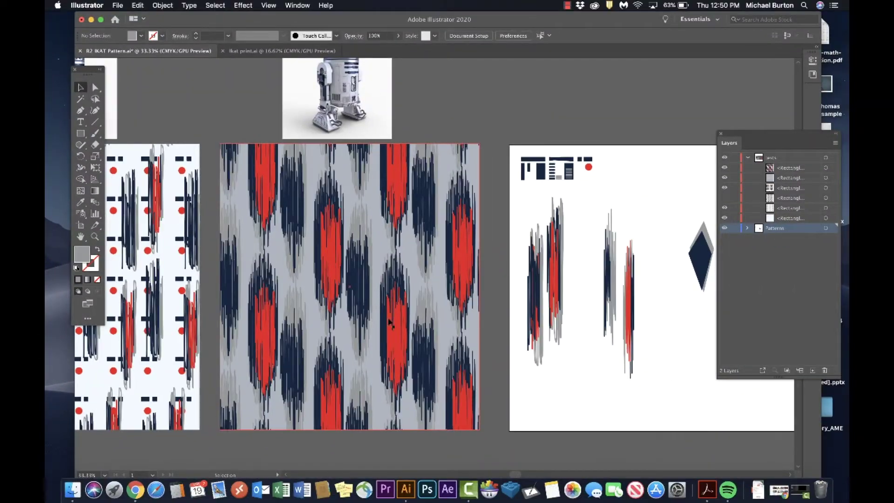
{"action": "left_click_drag", "start_coordinate": [552, 316], "coordinate": [257, 324]}
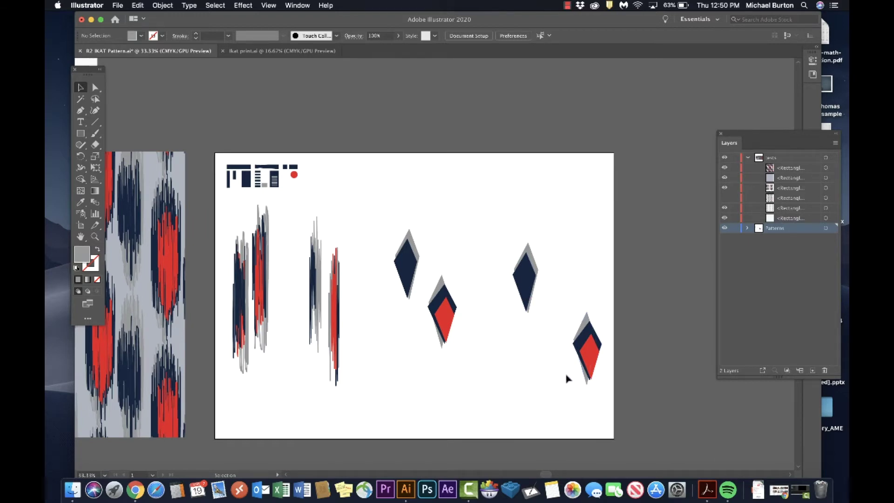
- Display the appearance attributes of the large middle pair of diamond motifs
{"action": "left_click_drag", "start_coordinate": [482, 367], "coordinate": [381, 227]}
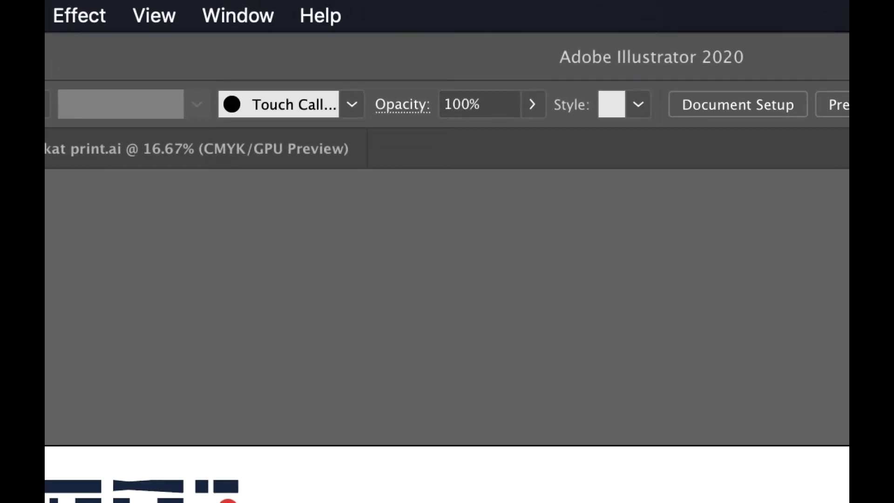
{"action": "key", "text": "super+a"}
{"action": "left_click", "coordinate": [245, 18]}
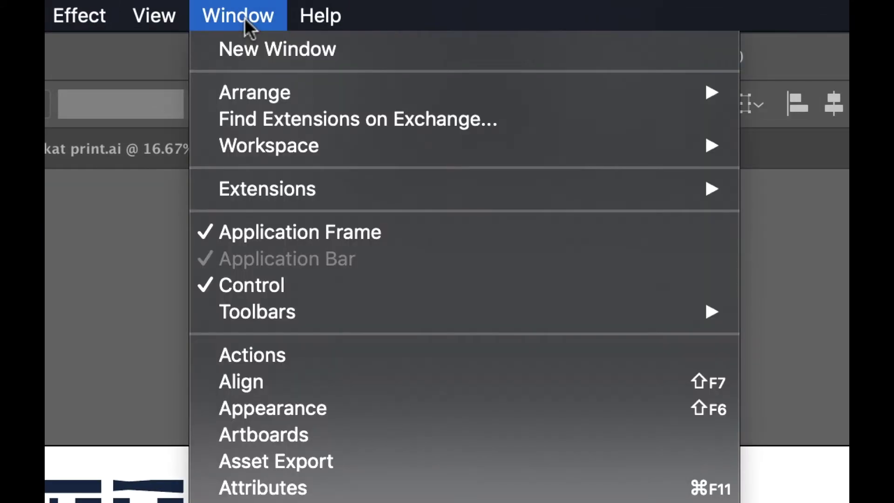
{"action": "left_click", "coordinate": [254, 408]}
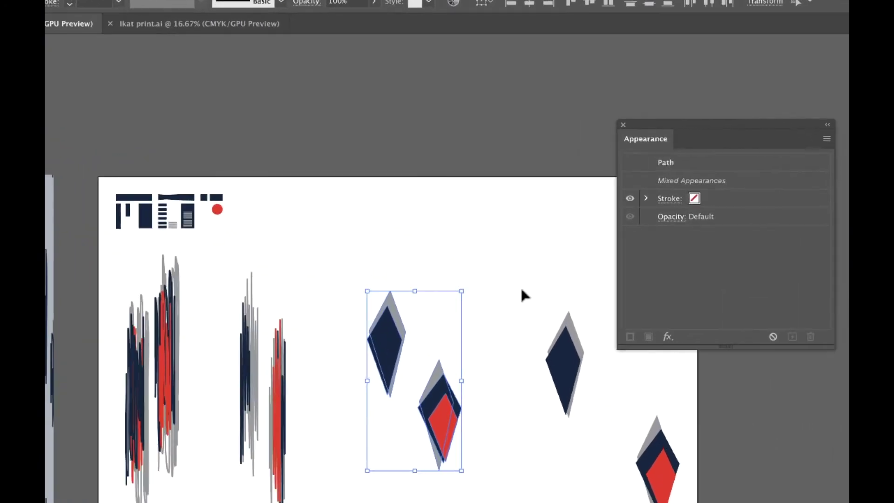
{"action": "left_click", "coordinate": [522, 290]}
- Turn on the existing Scribble effect for the red, grey and navy diamonds of the large middle motifs
{"action": "left_click", "coordinate": [450, 417]}
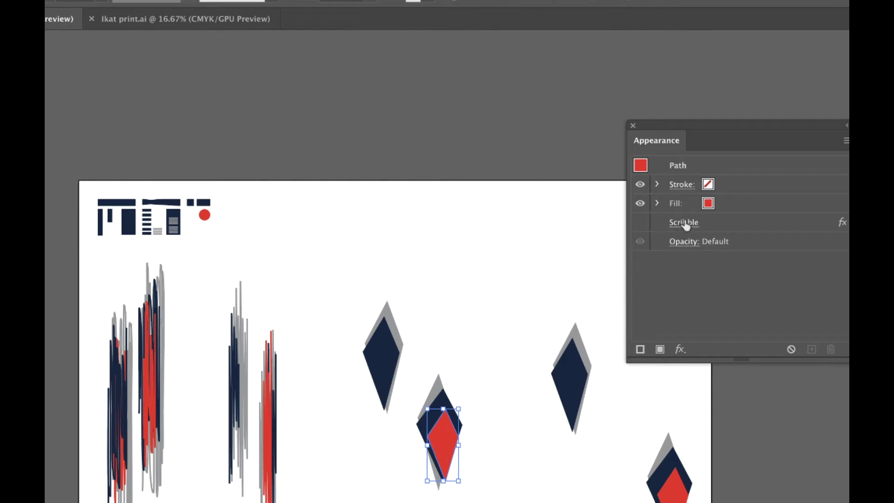
{"action": "left_click", "coordinate": [639, 222]}
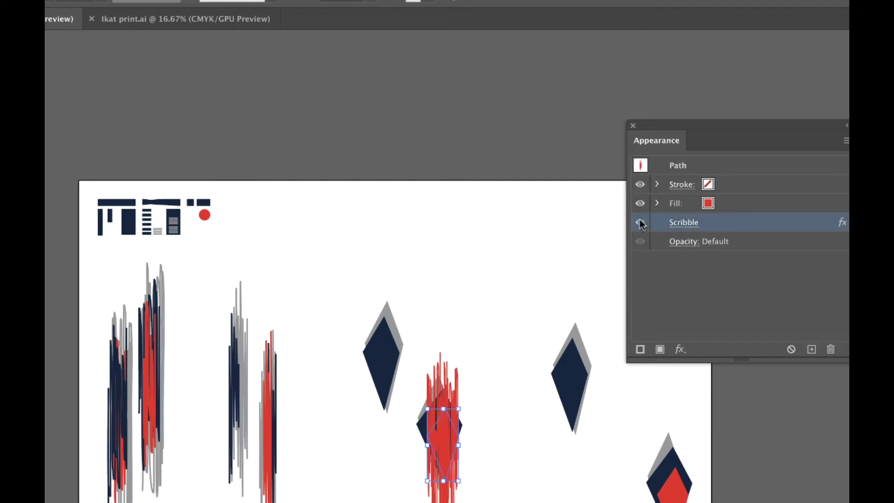
{"action": "left_click", "coordinate": [641, 223]}
{"action": "left_click", "coordinate": [440, 384]}
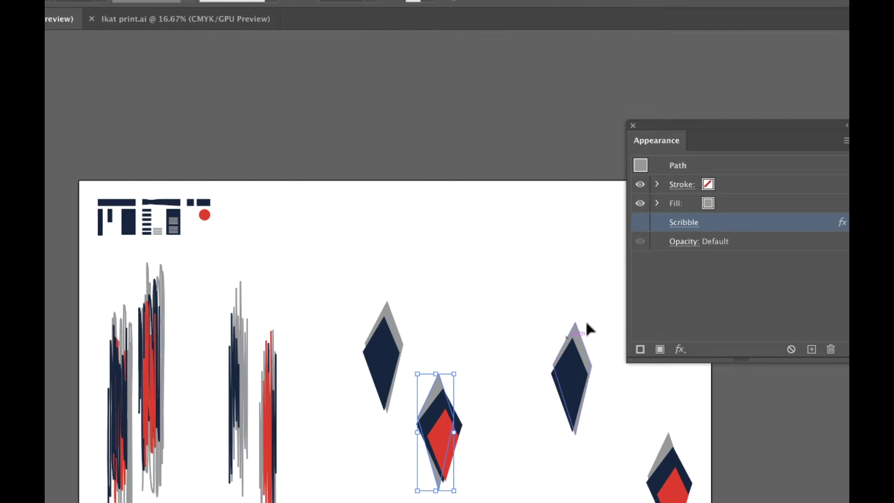
{"action": "left_click", "coordinate": [640, 223]}
{"action": "left_click", "coordinate": [446, 413]}
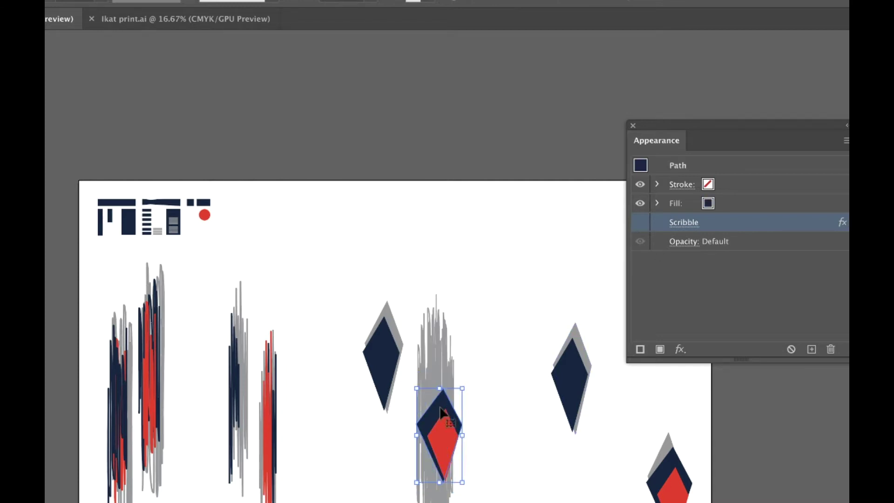
{"action": "left_click", "coordinate": [640, 222]}
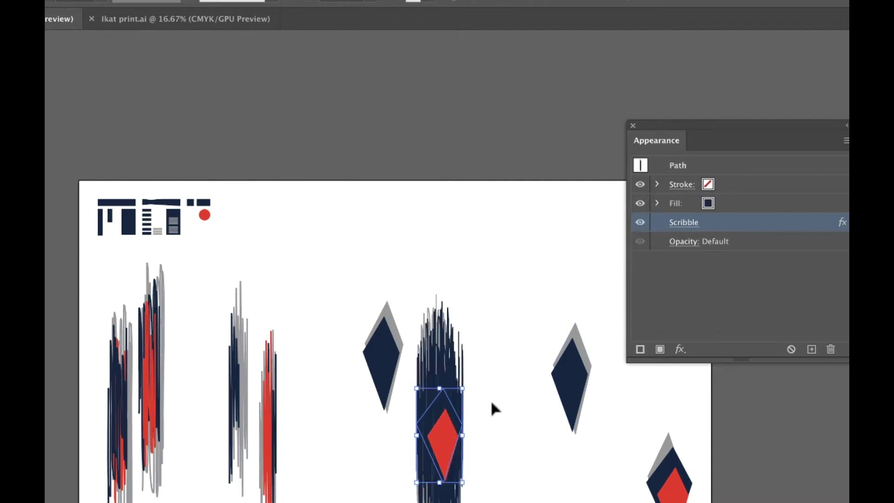
{"action": "left_click", "coordinate": [443, 445]}
{"action": "left_click", "coordinate": [641, 222]}
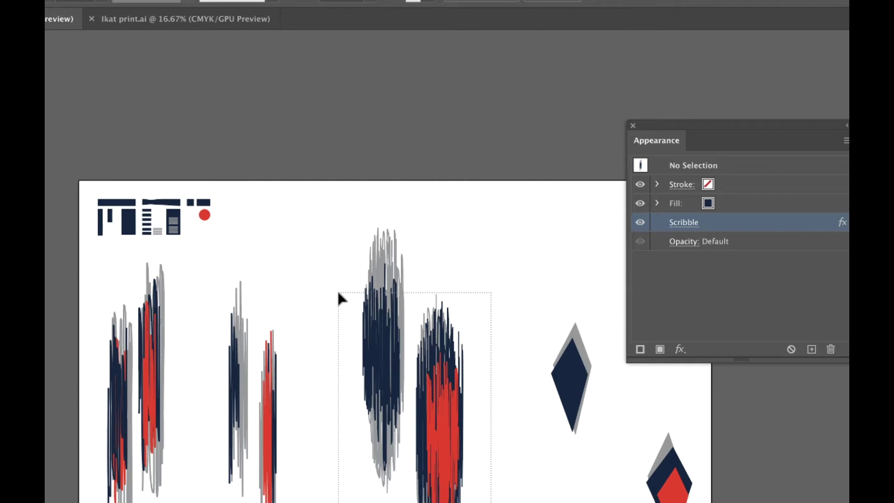
- Make a pattern from the two large scribbled motifs and set its tile type to Brick by Column
{"action": "left_click_drag", "start_coordinate": [339, 294], "coordinate": [339, 294]}
{"action": "left_click", "coordinate": [88, 0]}
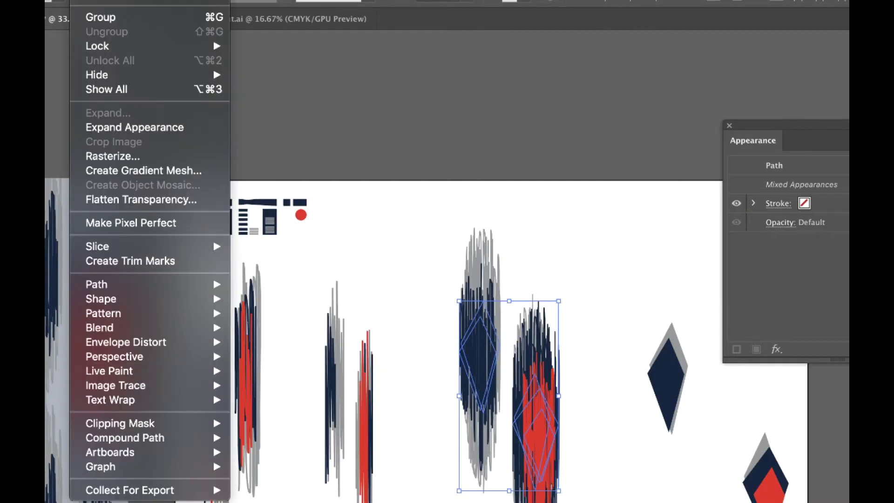
{"action": "mouse_move", "coordinate": [125, 345]}
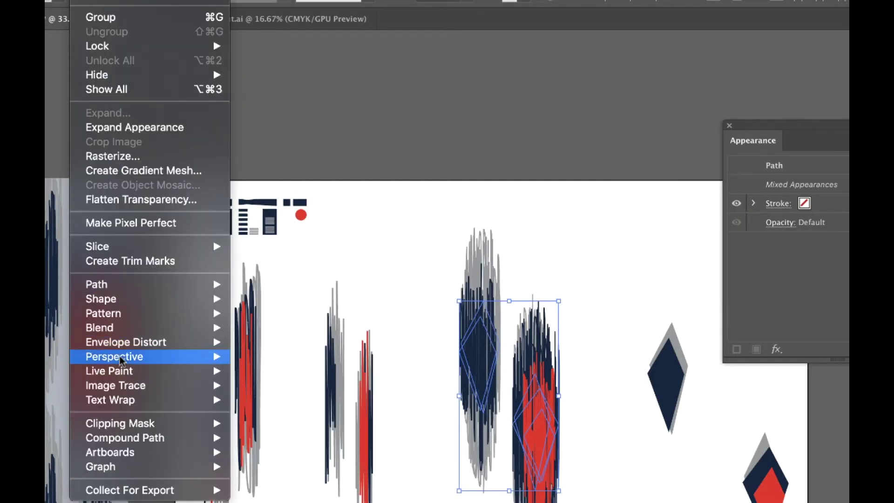
{"action": "mouse_move", "coordinate": [119, 318]}
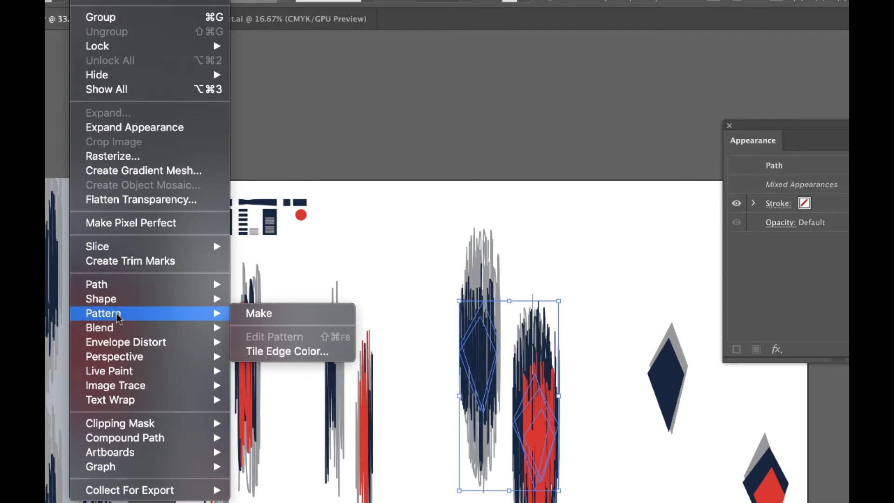
{"action": "left_click", "coordinate": [259, 313]}
{"action": "left_click", "coordinate": [150, 318]}
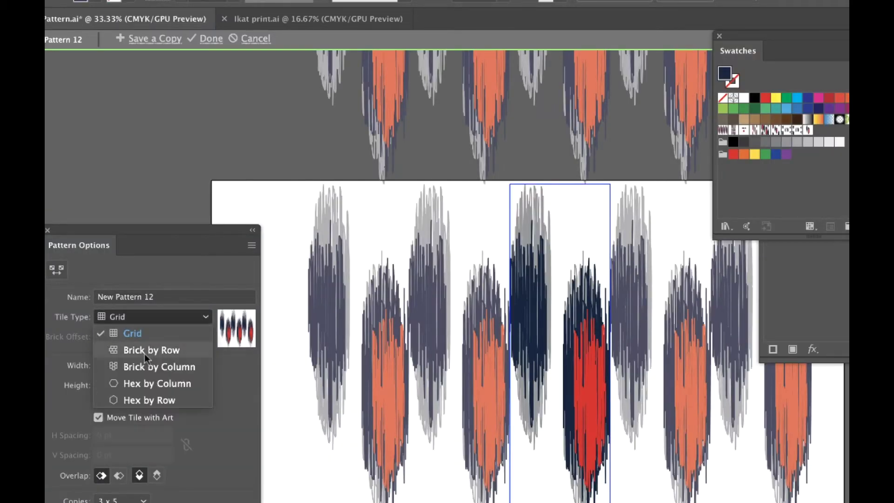
{"action": "left_click", "coordinate": [148, 368]}
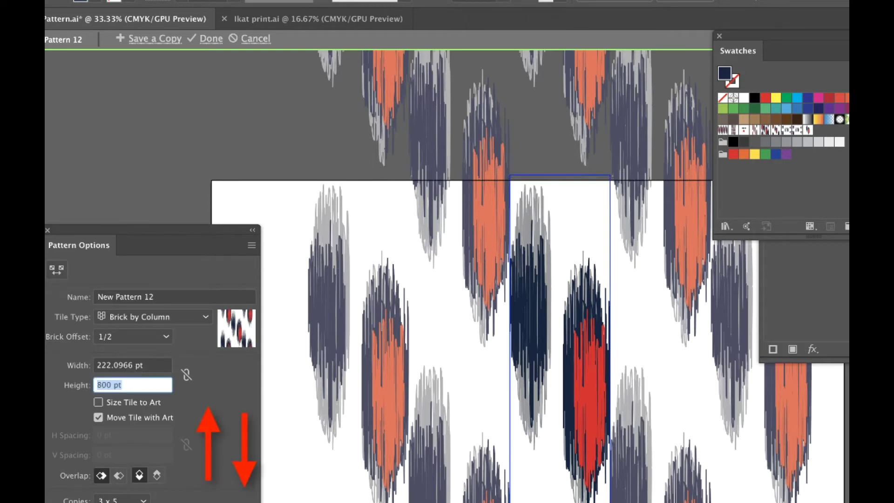
- Reduce the pattern tile's height to 700 pt and increase its width
{"action": "key", "text": "Down"}
{"action": "key", "text": "Down"}
{"action": "key", "text": "Down"}
{"action": "key", "text": "Down"}
{"action": "key", "text": "Down"}
{"action": "key", "text": "Down"}
{"action": "key", "text": "Down"}
{"action": "key", "text": "Down"}
{"action": "key", "text": "Down"}
{"action": "key", "text": "Down"}
{"action": "key", "text": "Down"}
{"action": "key", "text": "Down"}
{"action": "key", "text": "Down"}
{"action": "key", "text": "Down"}
{"action": "key", "text": "Down"}
{"action": "key", "text": "Down"}
{"action": "key", "text": "Down"}
{"action": "key", "text": "Down"}
{"action": "key", "text": "Down"}
{"action": "key", "text": "Down"}
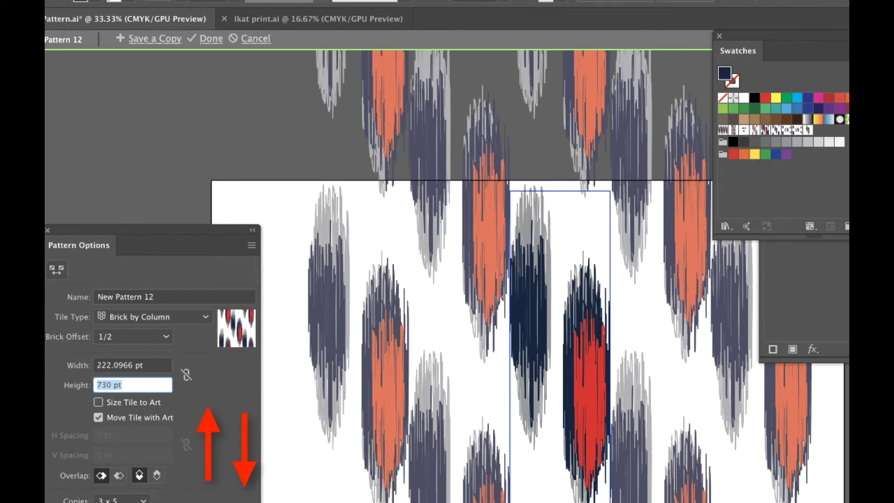
{"action": "key", "text": "shift+Down"}
{"action": "key", "text": "shift+Down"}
{"action": "key", "text": "shift+Down"}
{"action": "key", "text": "shift+Down"}
{"action": "key", "text": "shift+Down"}
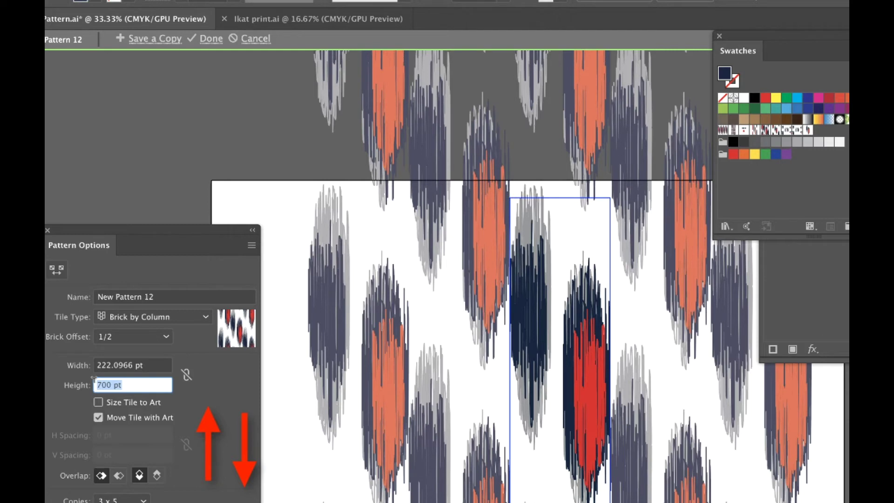
{"action": "double_click", "coordinate": [130, 365]}
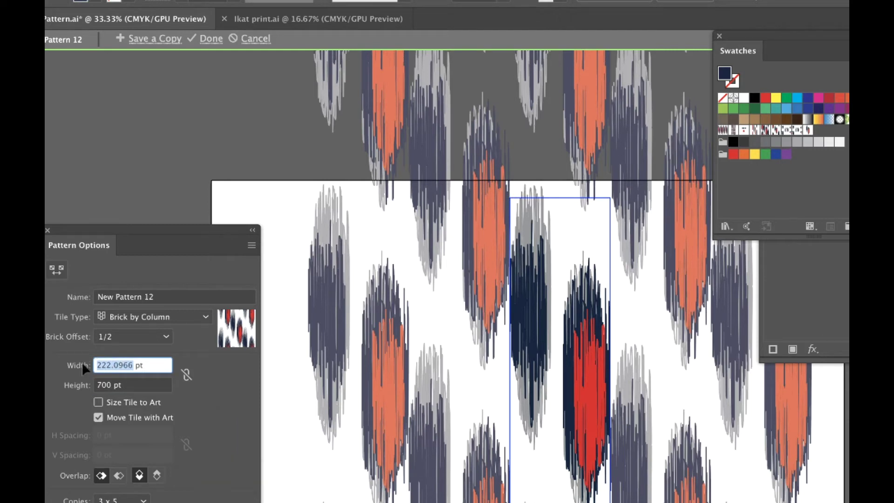
{"action": "key", "text": "shift+Up"}
{"action": "key", "text": "shift+Up"}
{"action": "key", "text": "shift+Up"}
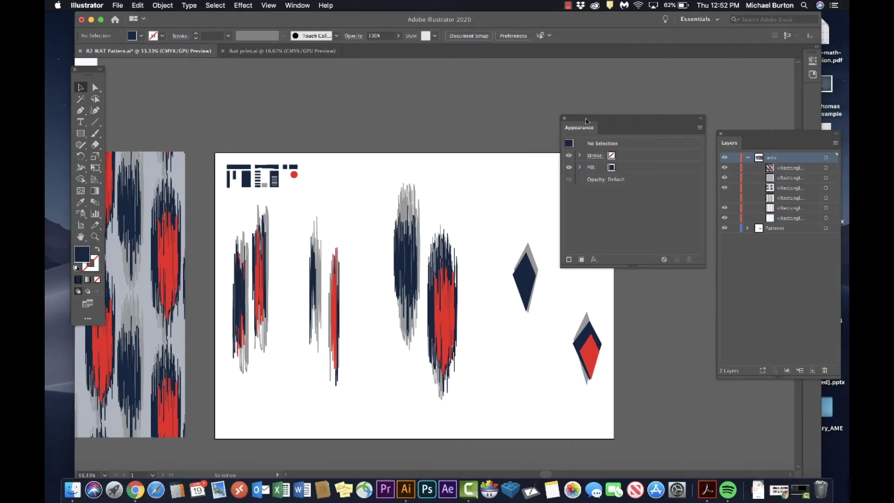
- Clear the Appearance panel off the artwork and scale the remaining plain diamond pair down to about a third of its size
{"action": "left_click_drag", "start_coordinate": [586, 121], "coordinate": [673, 90]}
{"action": "left_click_drag", "start_coordinate": [602, 403], "coordinate": [482, 214]}
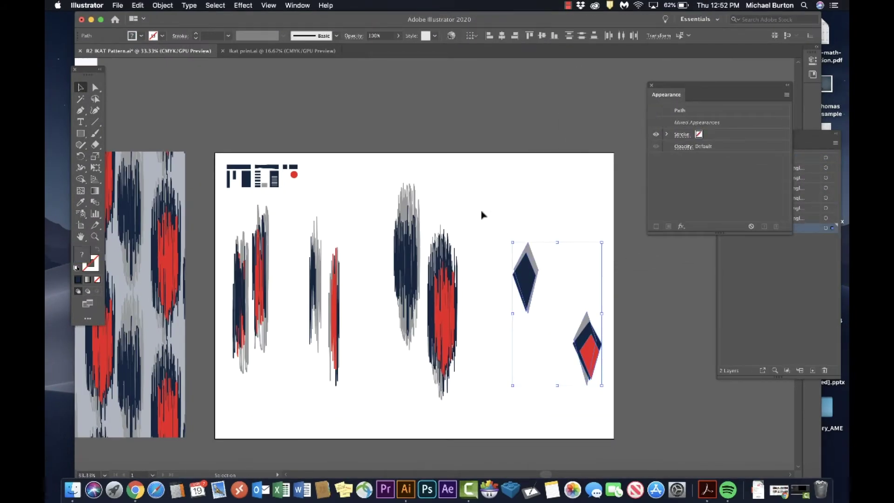
{"action": "left_click_drag", "start_coordinate": [512, 241], "coordinate": [550, 303]}
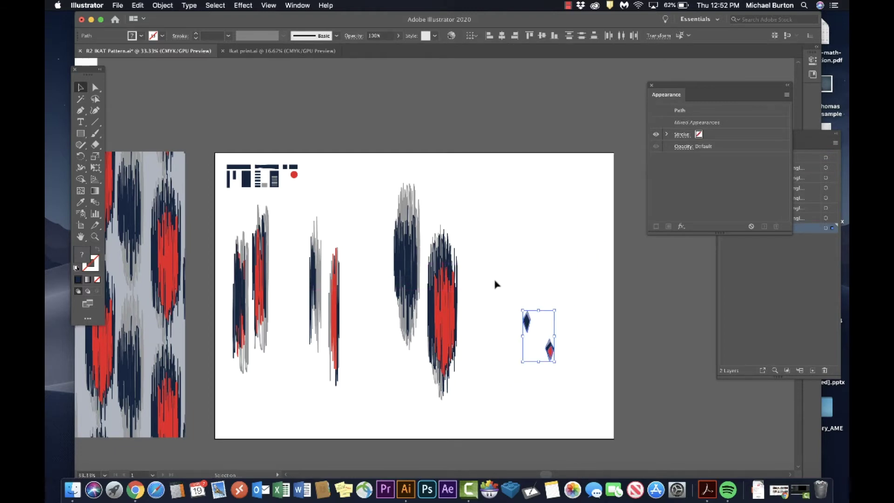
- Apply the Stylize Scribble effect to the scaled-down diamond pair beside the large scribbled motifs
{"action": "left_click", "coordinate": [242, 5]}
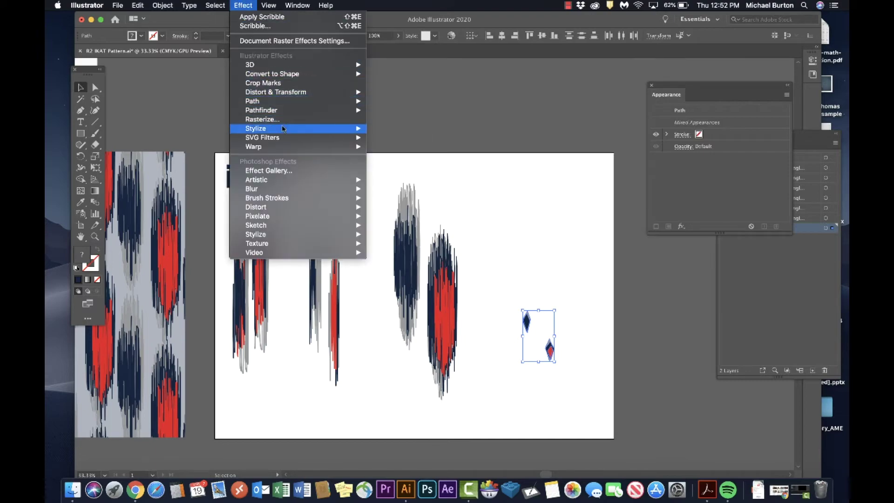
{"action": "mouse_move", "coordinate": [282, 128]}
{"action": "left_click", "coordinate": [386, 174]}
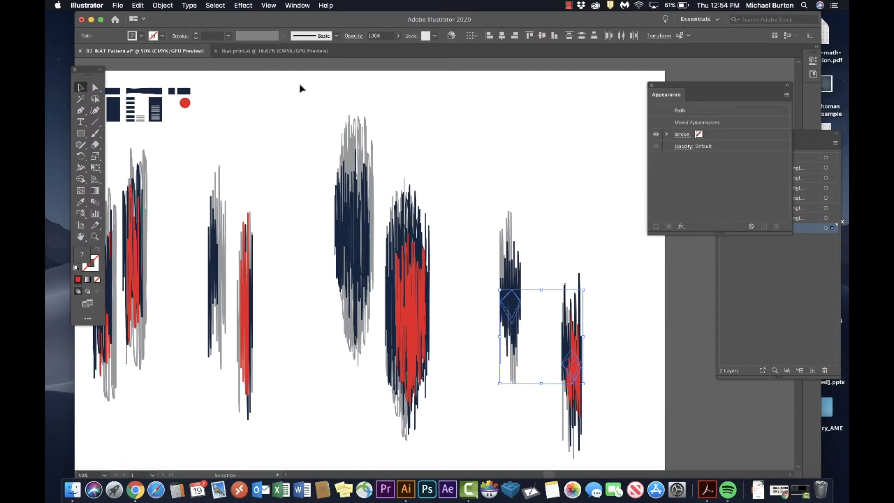
- Make a Brick by Column pattern from the two small scribbled motifs with a 300 pt tile width, and finish pattern editing
{"action": "left_click", "coordinate": [163, 5]}
{"action": "mouse_move", "coordinate": [181, 232]}
{"action": "left_click", "coordinate": [268, 233]}
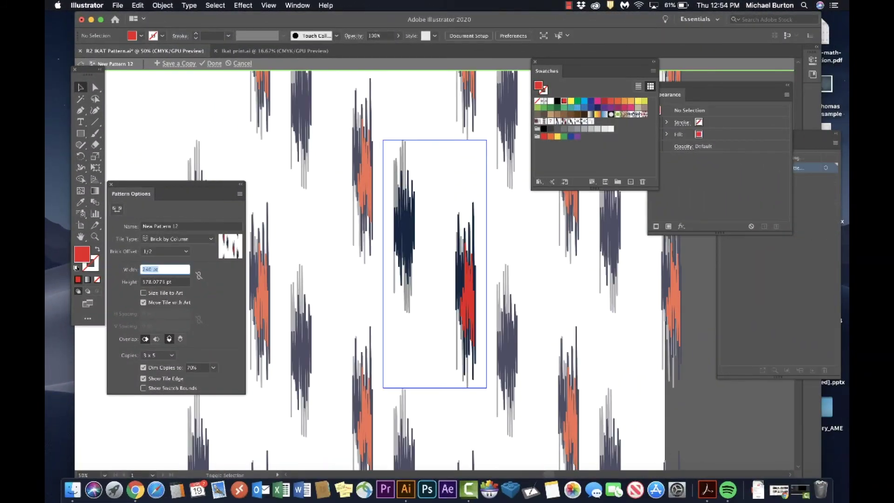
{"action": "key", "text": "shift+Up"}
{"action": "key", "text": "shift+Up"}
{"action": "key", "text": "shift+Up"}
{"action": "key", "text": "shift+Up"}
{"action": "key", "text": "shift+Up"}
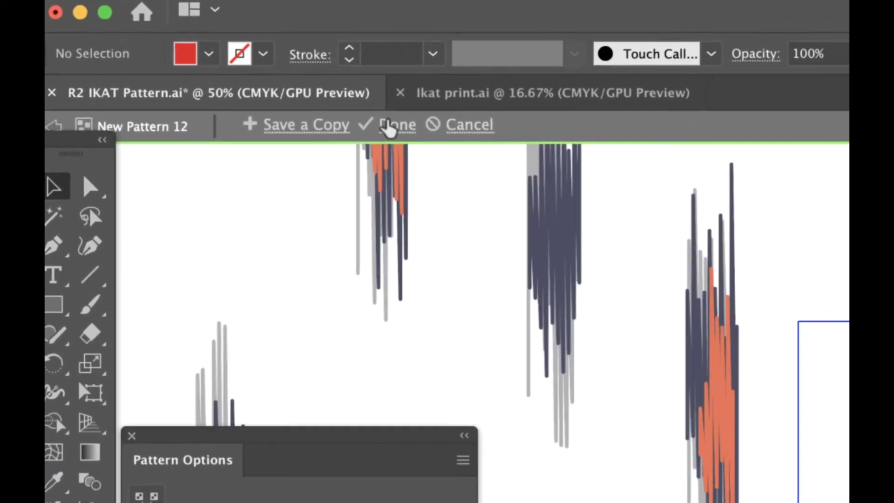
{"action": "left_click", "coordinate": [214, 64]}
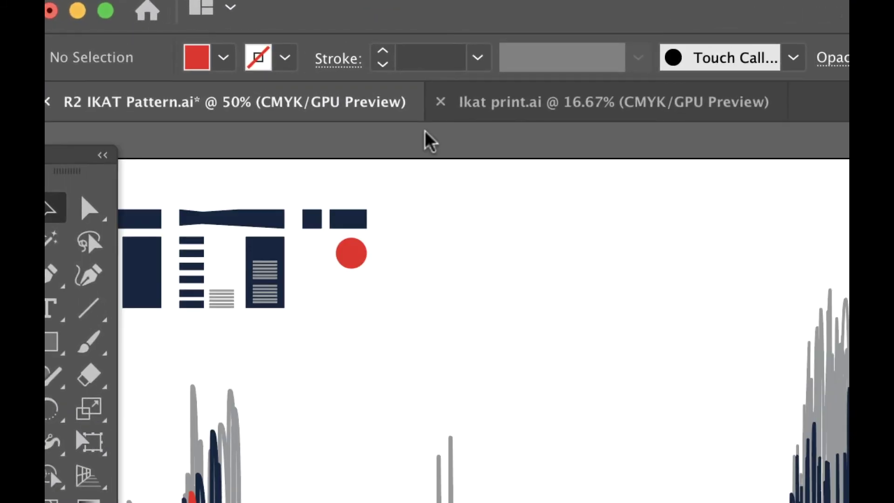
- Fill the scribble-patterned rectangle over the dash-and-dot background with the New Pattern 12 swatch
{"action": "key", "text": "super+0"}
{"action": "left_click_drag", "start_coordinate": [135, 236], "coordinate": [573, 302]}
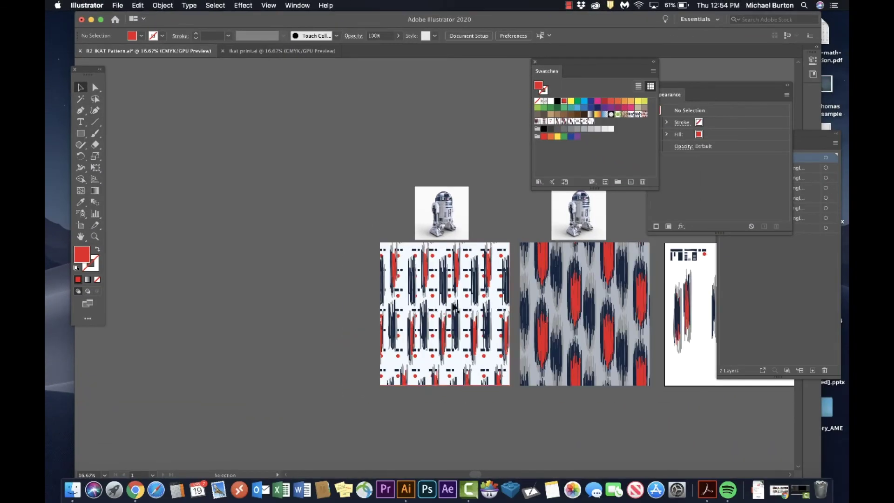
{"action": "scroll", "coordinate": [454, 307], "scroll_direction": "up", "scroll_amount": 2}
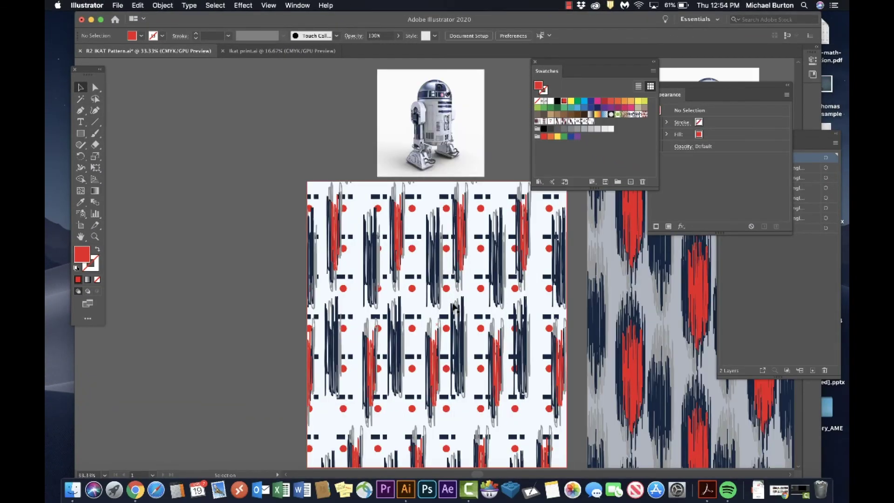
{"action": "left_click", "coordinate": [456, 307]}
{"action": "left_click", "coordinate": [141, 36]}
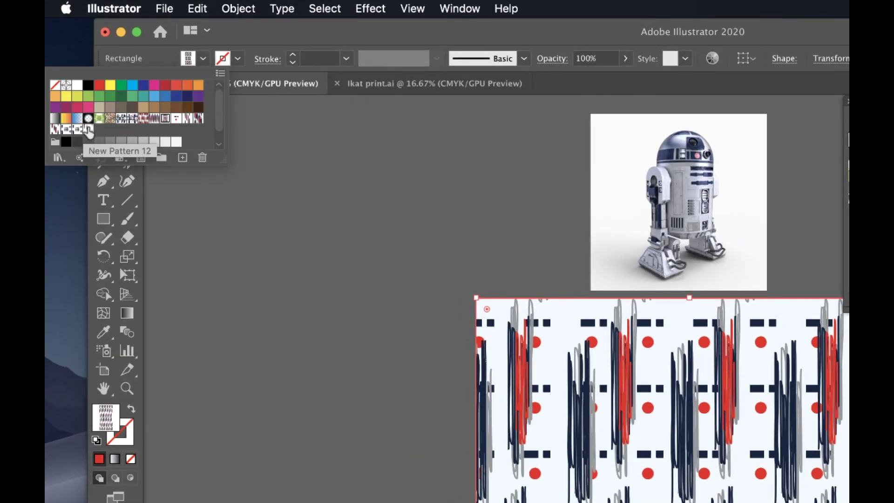
{"action": "left_click", "coordinate": [89, 130]}
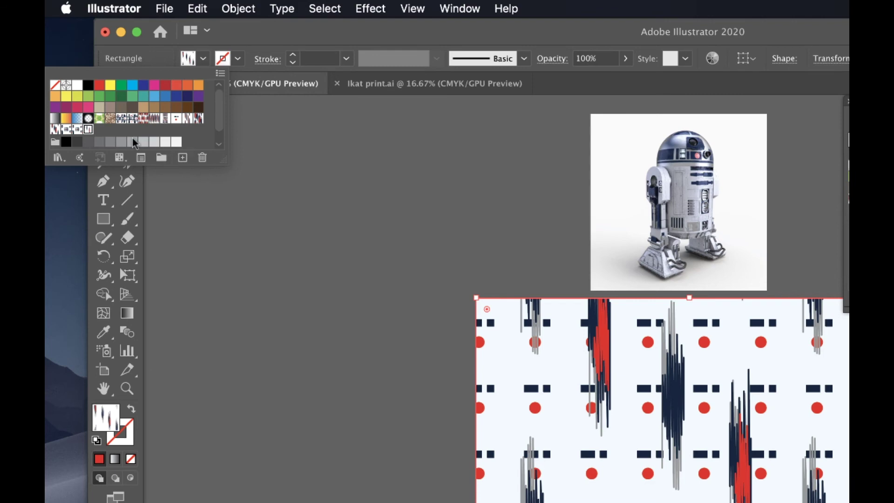
- Reopen New Pattern 12 for editing and reduce its tile width to 250 pt
{"action": "double_click", "coordinate": [89, 131]}
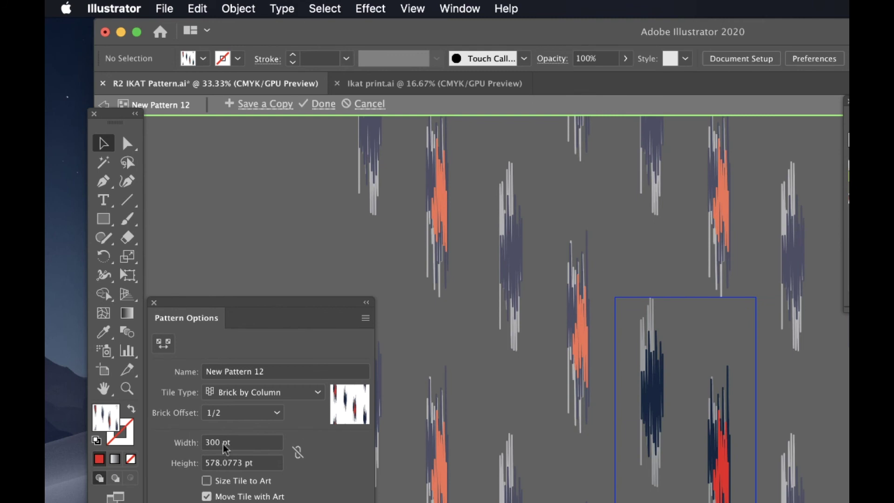
{"action": "left_click_drag", "start_coordinate": [221, 443], "coordinate": [188, 445]}
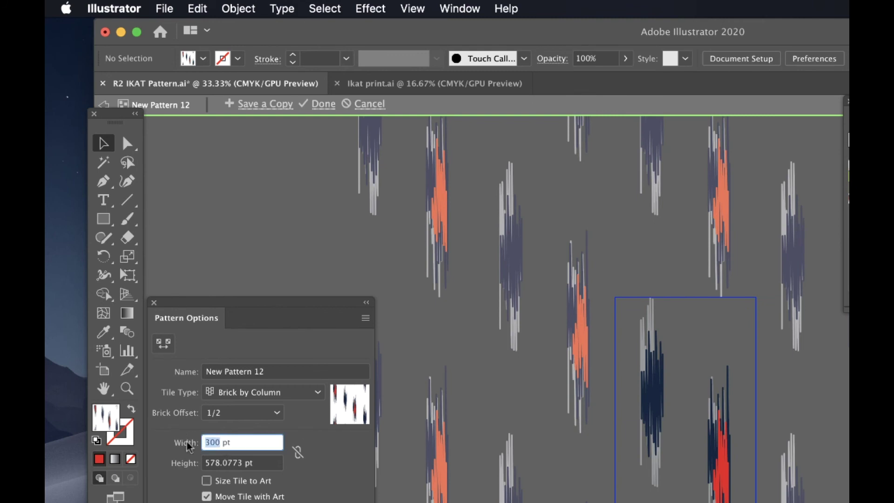
{"action": "key", "text": "shift+Down"}
{"action": "key", "text": "shift+Down"}
{"action": "key", "text": "shift+Down"}
{"action": "key", "text": "shift+Down"}
{"action": "key", "text": "shift+Down"}
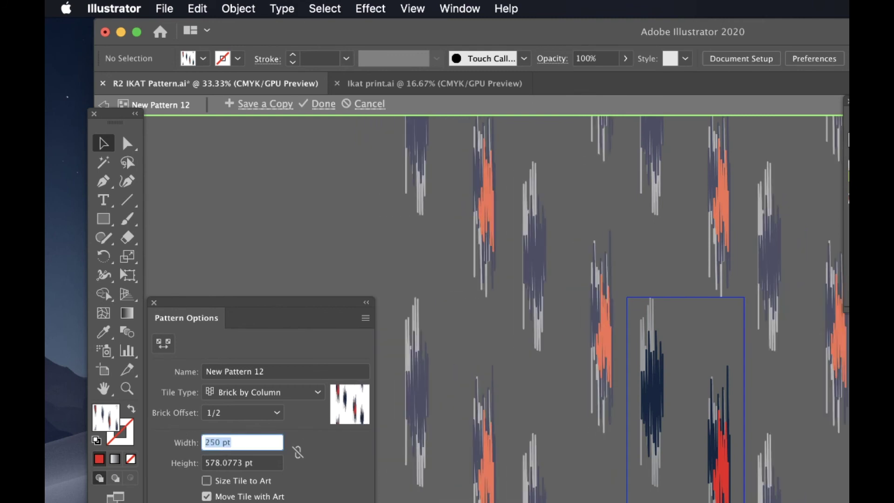
- Set the pattern tile's height to 460 pt and finish pattern editing to update the filled artboard
{"action": "key", "text": "Tab"}
{"action": "type", "text": "460"}
{"action": "key", "text": "Return"}
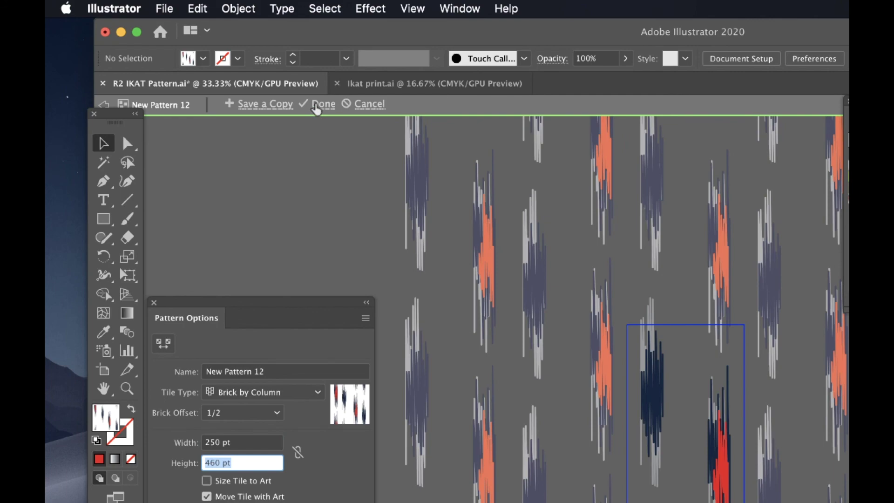
{"action": "left_click", "coordinate": [316, 110]}
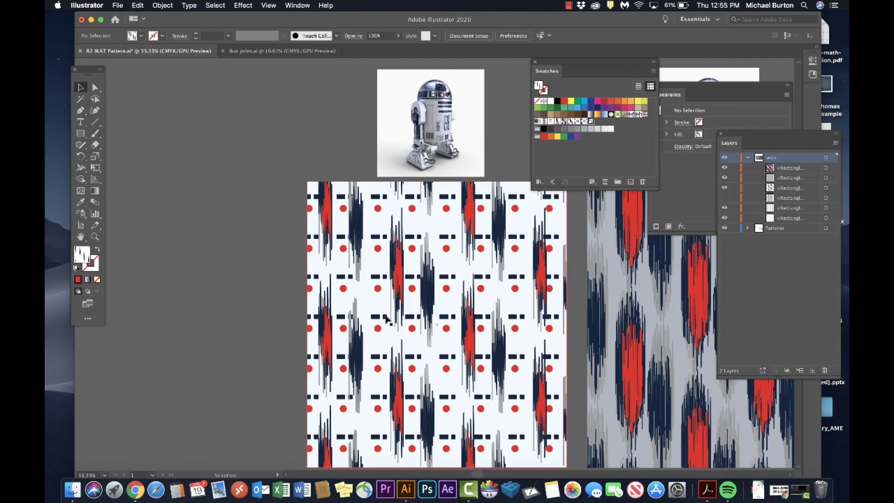
{"action": "key", "text": "space"}
{"action": "left_click_drag", "start_coordinate": [372, 302], "coordinate": [240, 258]}
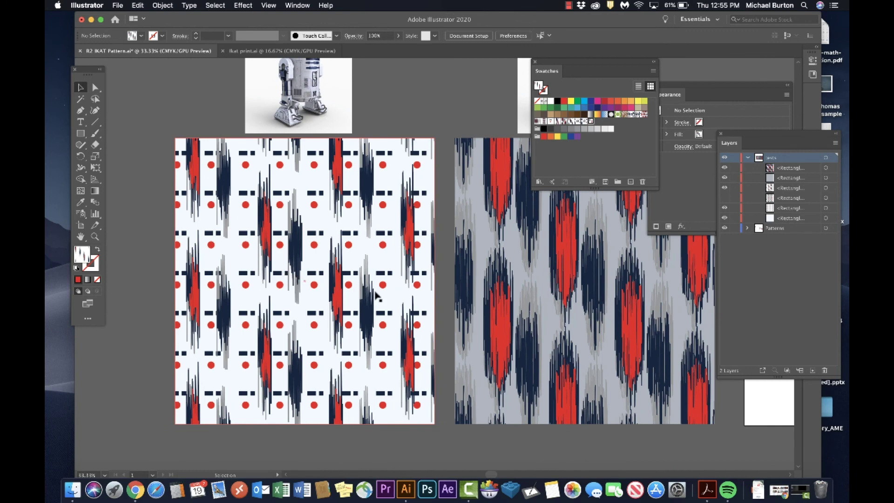